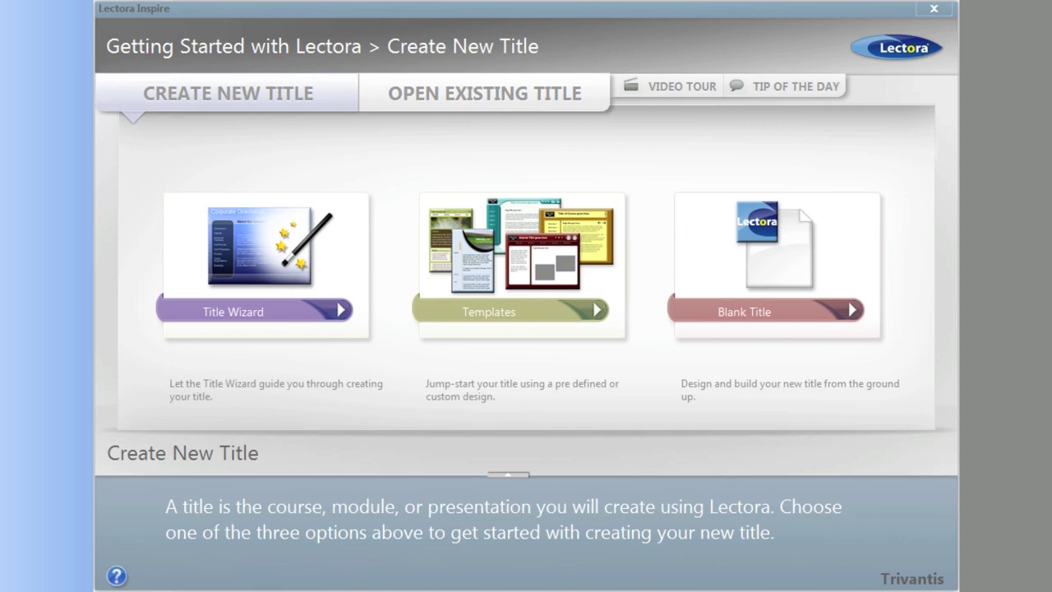
Step: Browse the Title Wizard's title types and filter the templates by Color
{"action": "left_click", "coordinate": [246, 312]}
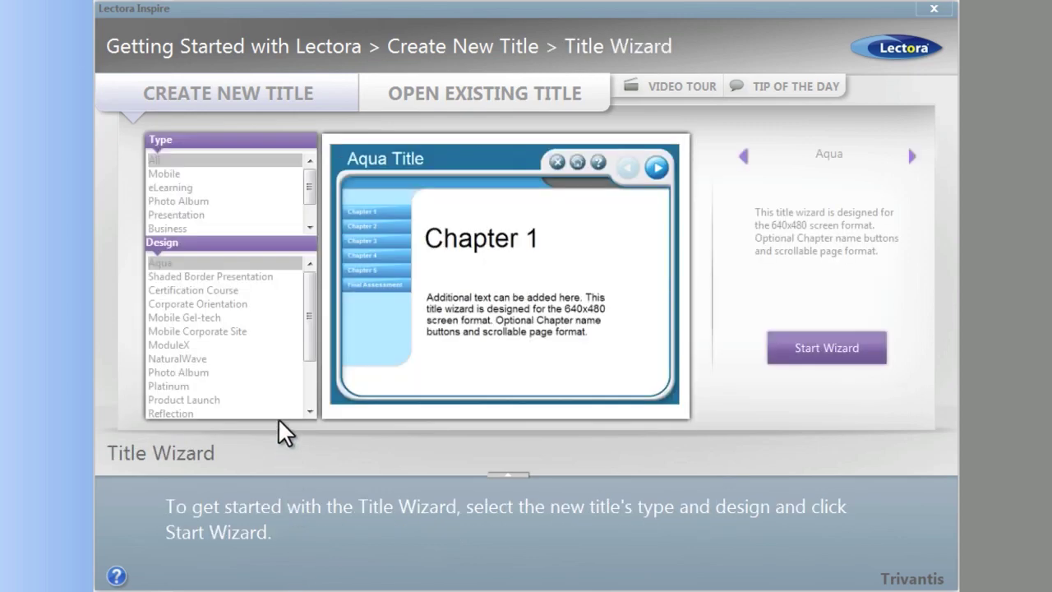
{"action": "key", "text": "Down"}
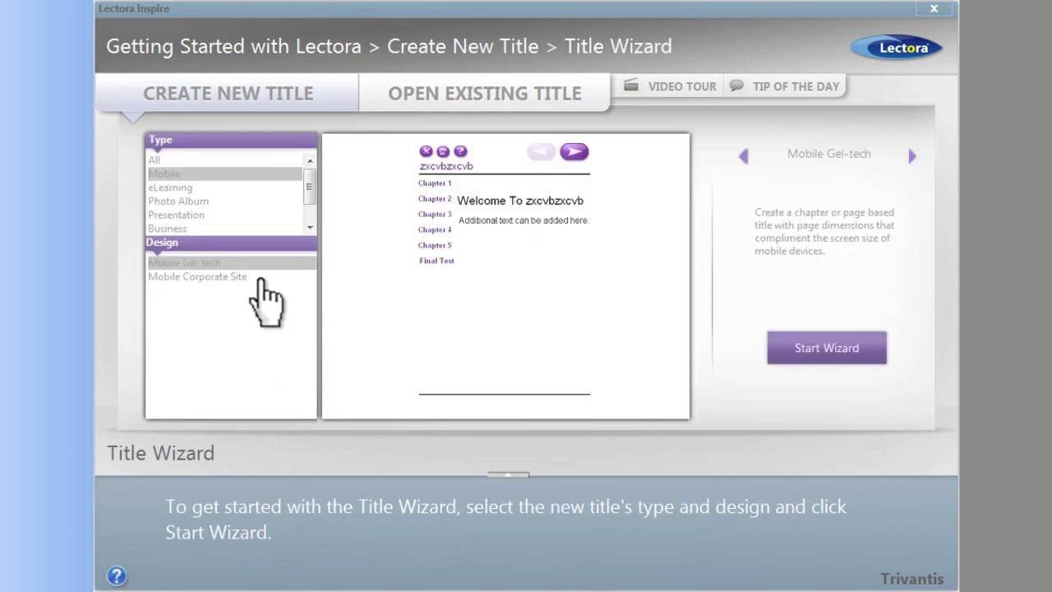
{"action": "key", "text": "Down"}
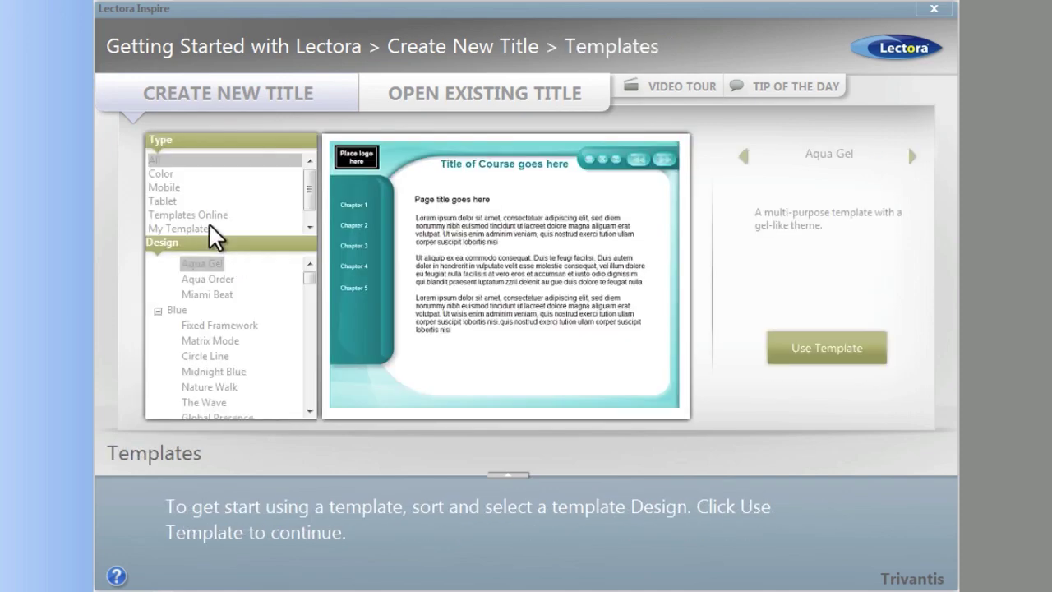
{"action": "left_click", "coordinate": [161, 173]}
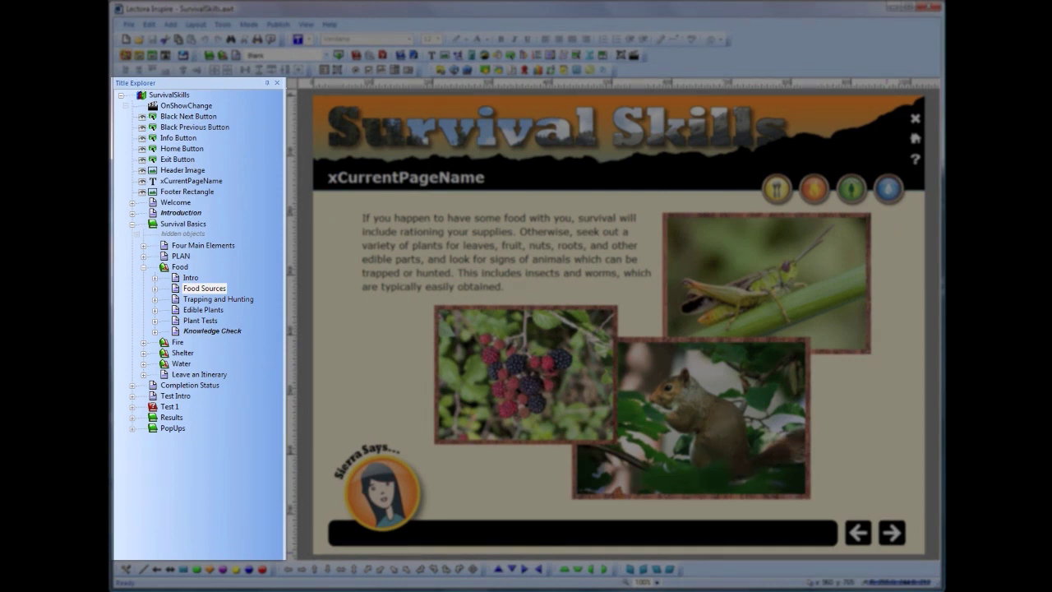
Step: Review the Food Sources objects, then step through Trapping and Hunting and Edible Plants
{"action": "double_click", "coordinate": [204, 288]}
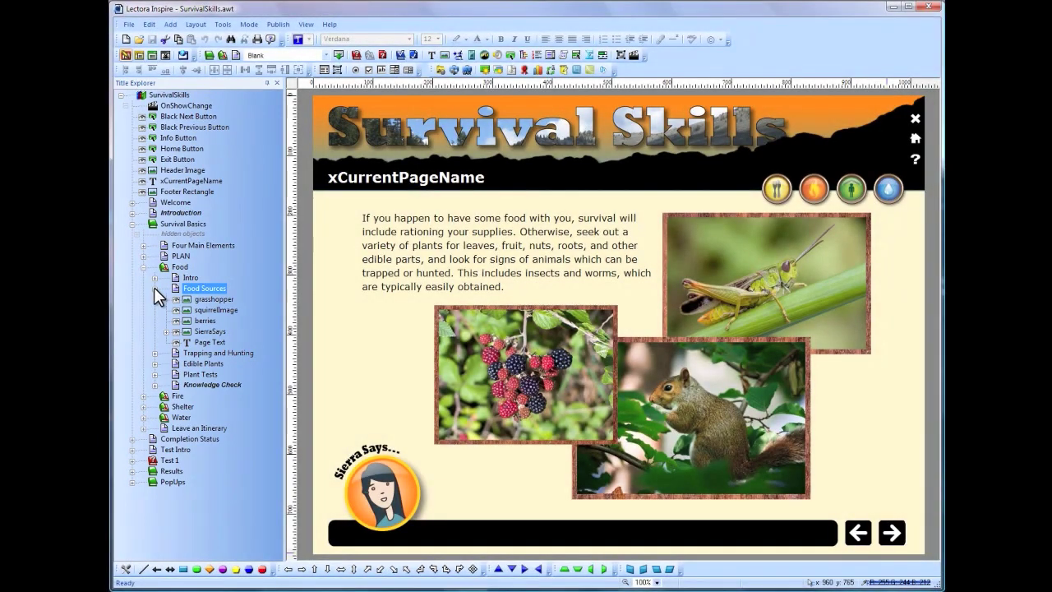
{"action": "left_click", "coordinate": [153, 287]}
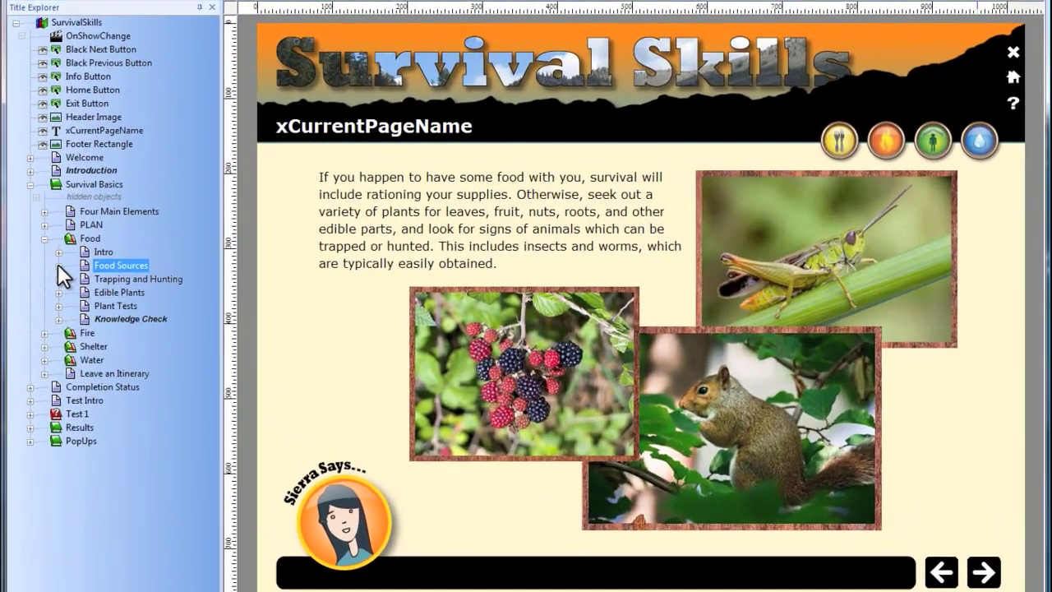
{"action": "key", "text": "Down"}
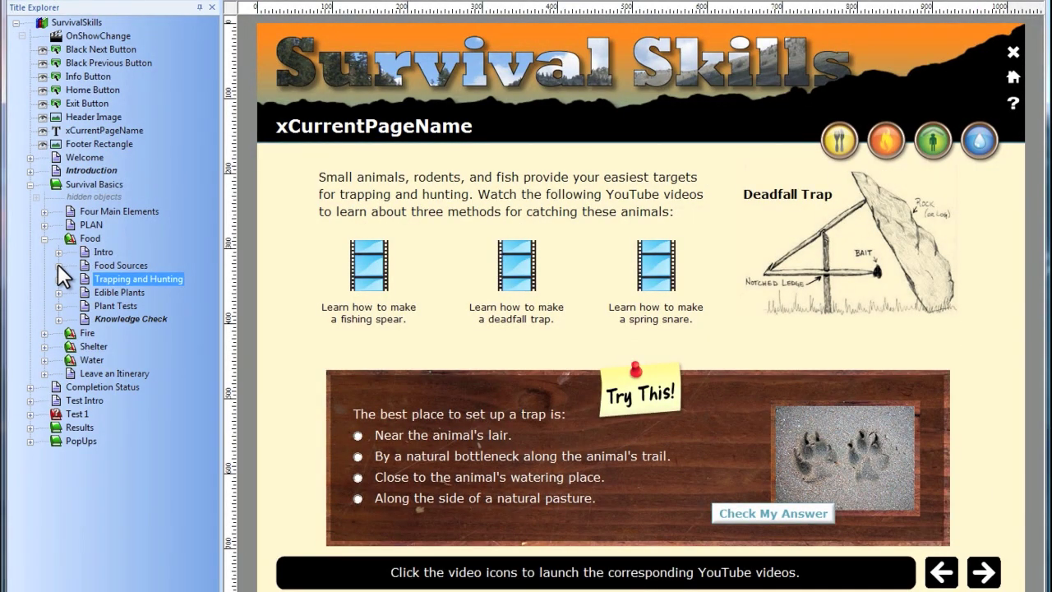
{"action": "key", "text": "Down"}
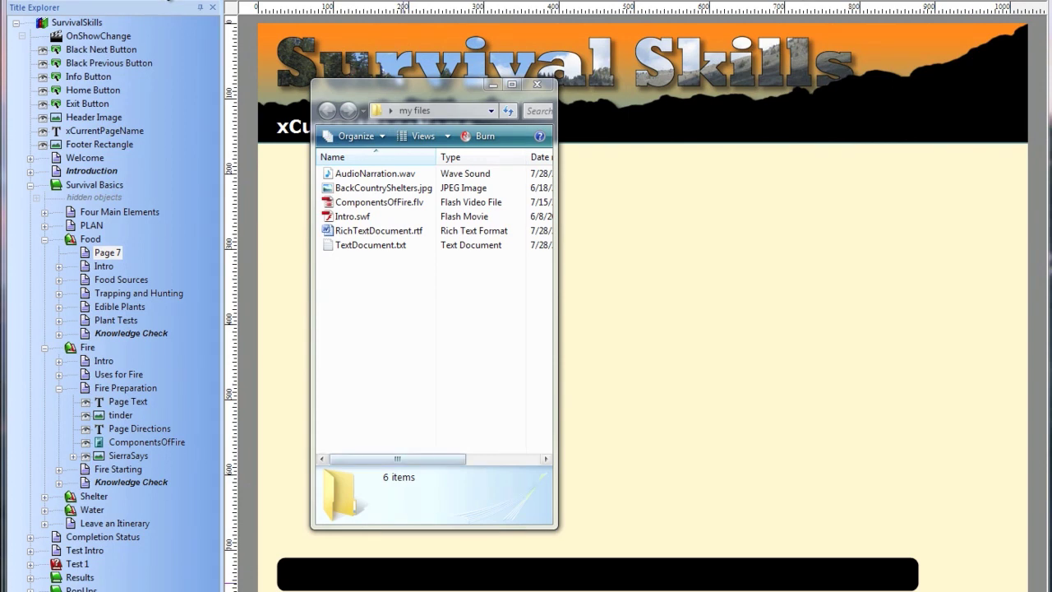
Step: Drag ComponentsOfFire.flv from the my files folder onto Page 7
{"action": "left_click", "coordinate": [377, 201]}
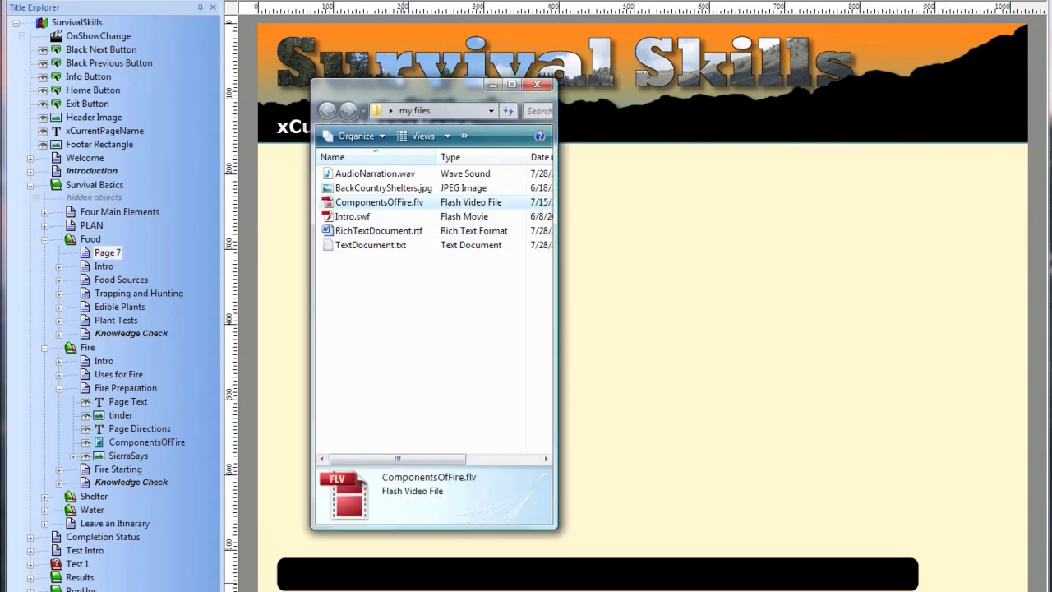
{"action": "left_click_drag", "start_coordinate": [378, 201], "coordinate": [575, 214]}
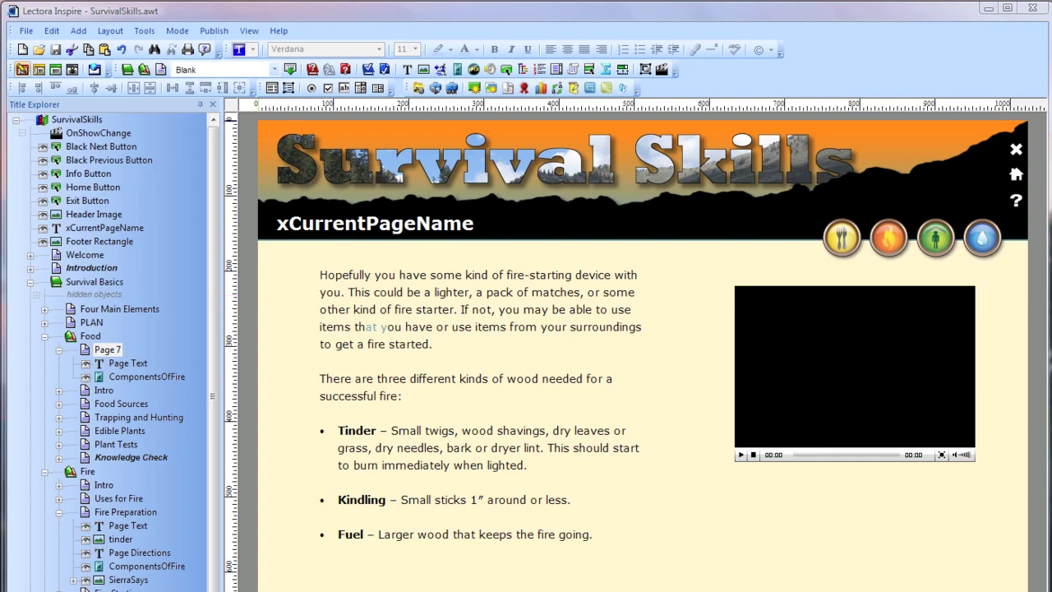
{"action": "left_click", "coordinate": [145, 30]}
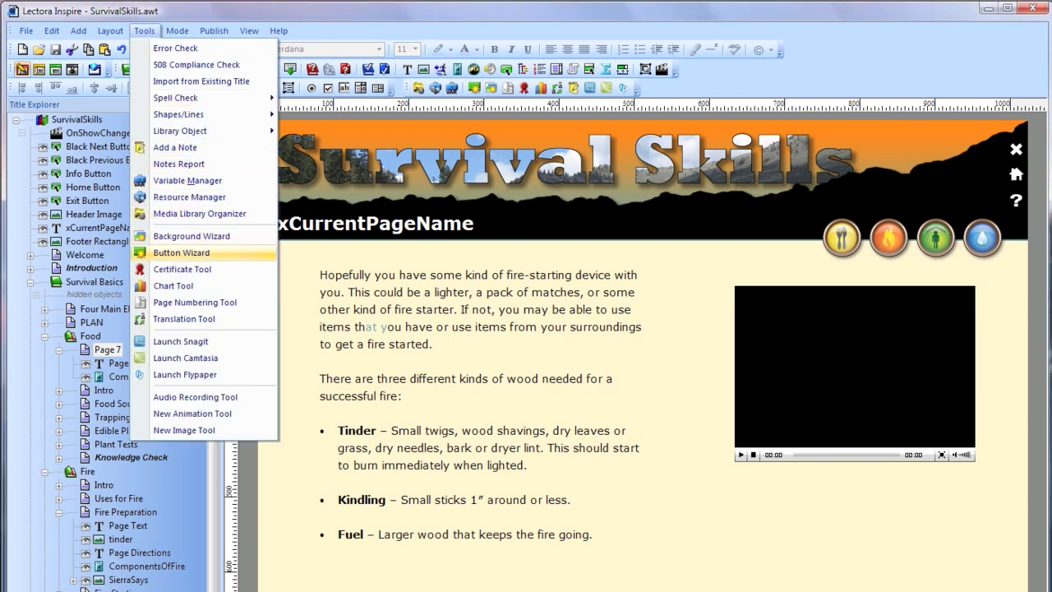
{"action": "left_click", "coordinate": [181, 252]}
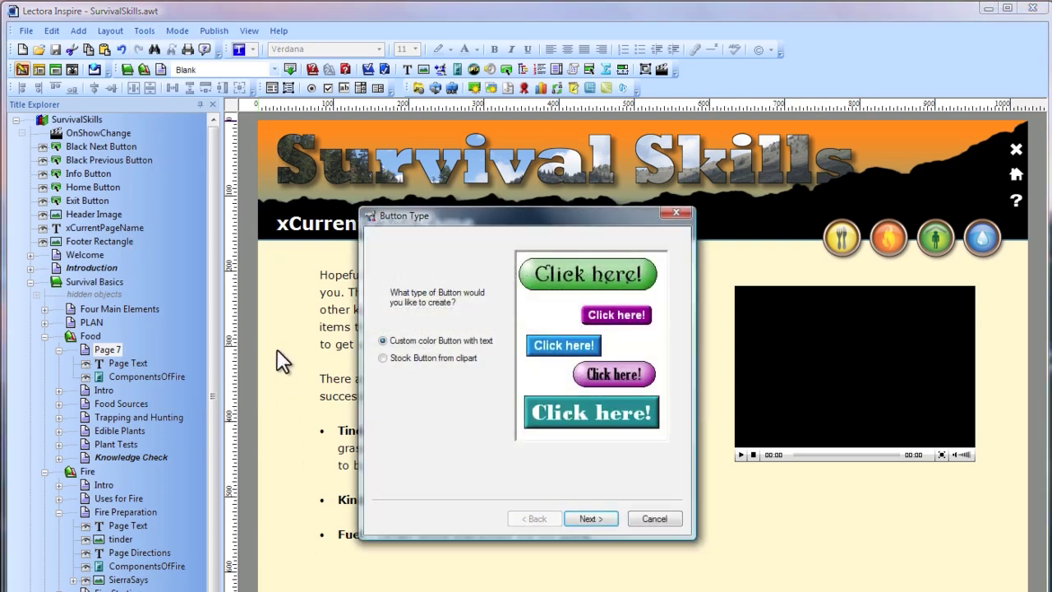
{"action": "key", "text": "Down"}
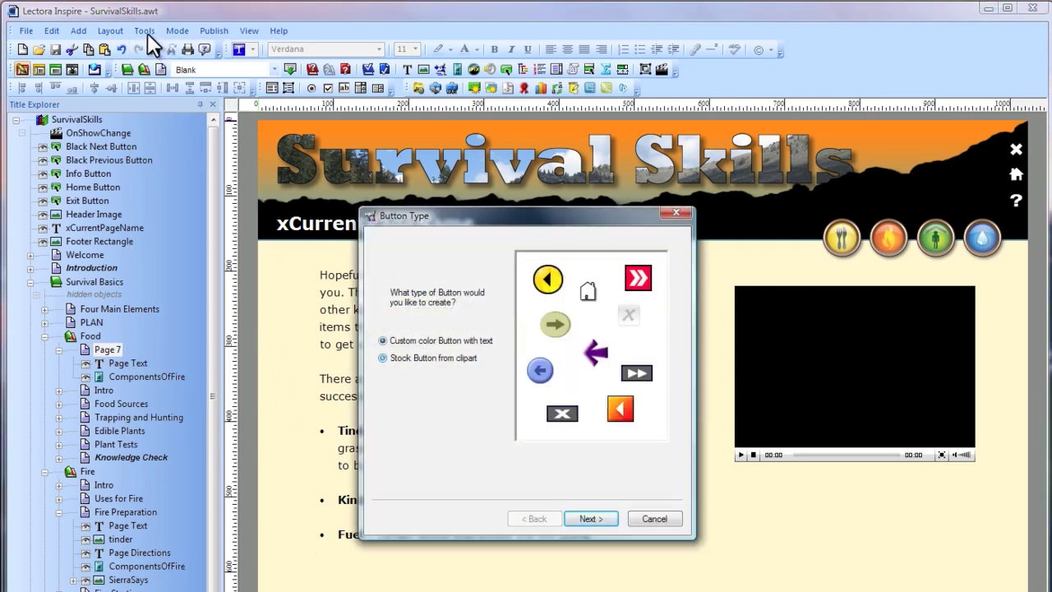
{"action": "key", "text": "Escape"}
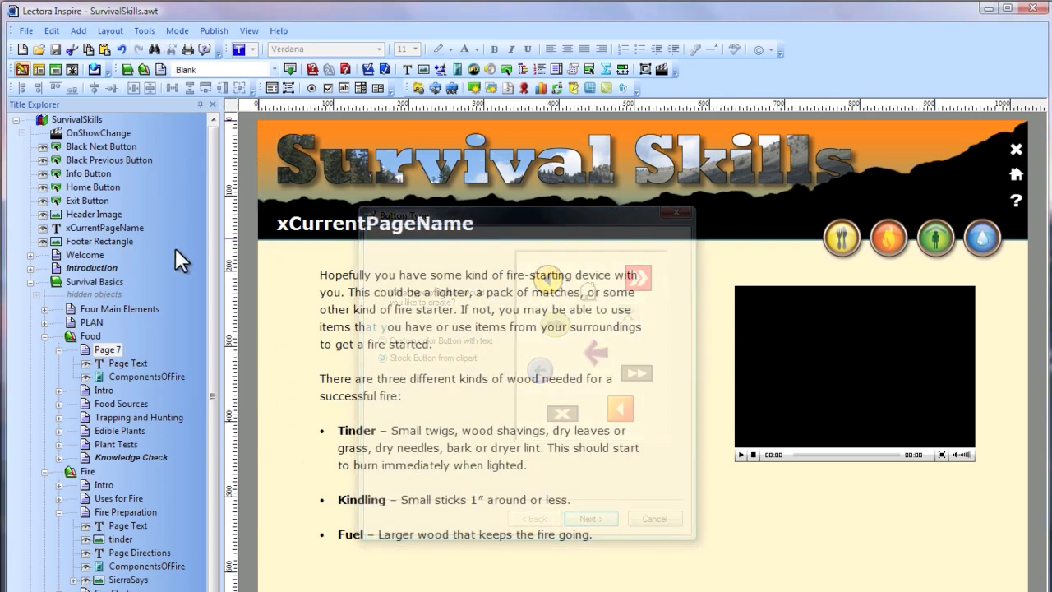
{"action": "key", "text": "alt+t"}
{"action": "key", "text": "Down"}
{"action": "key", "text": "Down"}
{"action": "key", "text": "Down"}
{"action": "key", "text": "Down"}
{"action": "key", "text": "Down"}
{"action": "key", "text": "Down"}
{"action": "key", "text": "Down"}
{"action": "key", "text": "Down"}
{"action": "key", "text": "Down"}
{"action": "key", "text": "Down"}
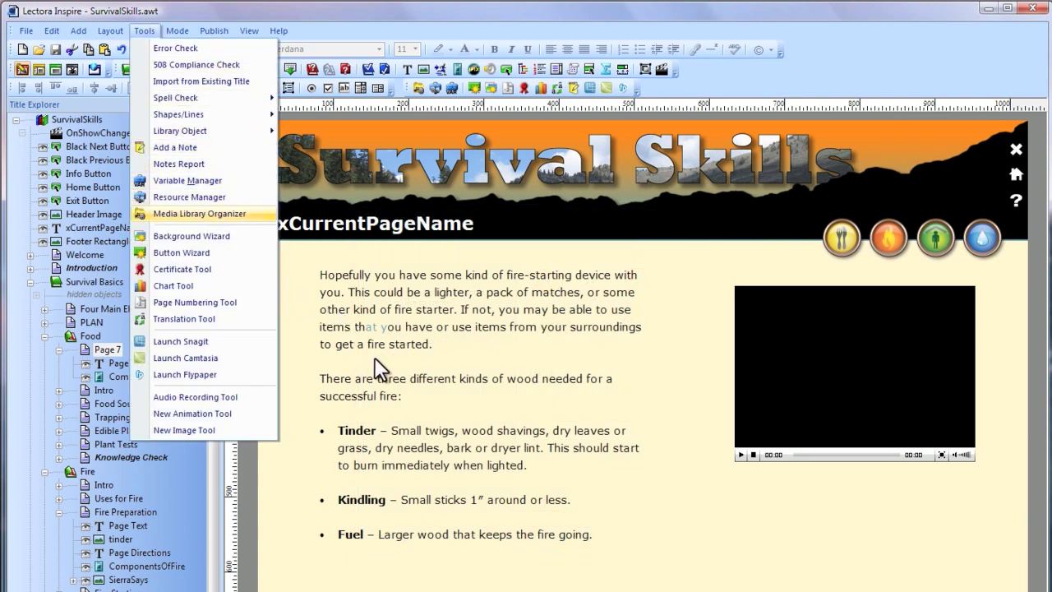
Step: Look over the Media Library Organizer and close it
{"action": "key", "text": "Return"}
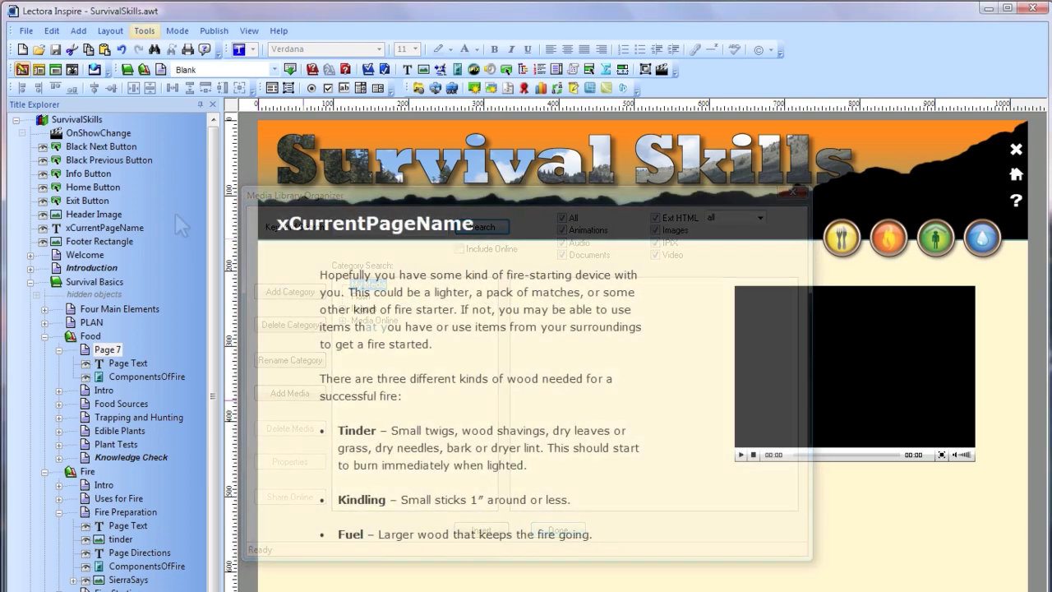
{"action": "key", "text": "alt+t"}
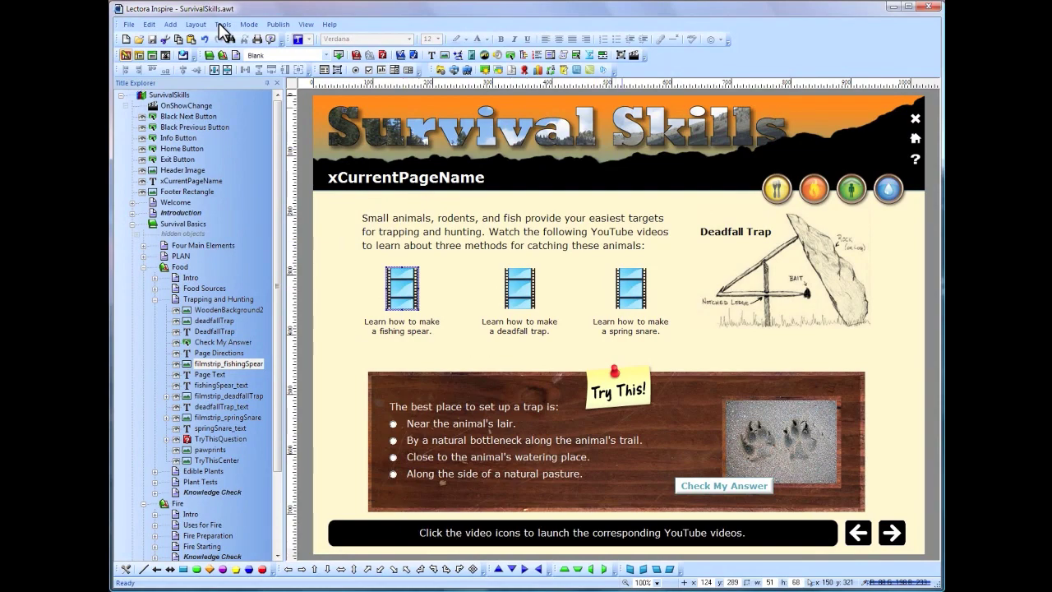
Step: Duplicate the fishingSpear_text object and give it a Mouse Click action of Display Message
{"action": "key", "text": "ctrl+v"}
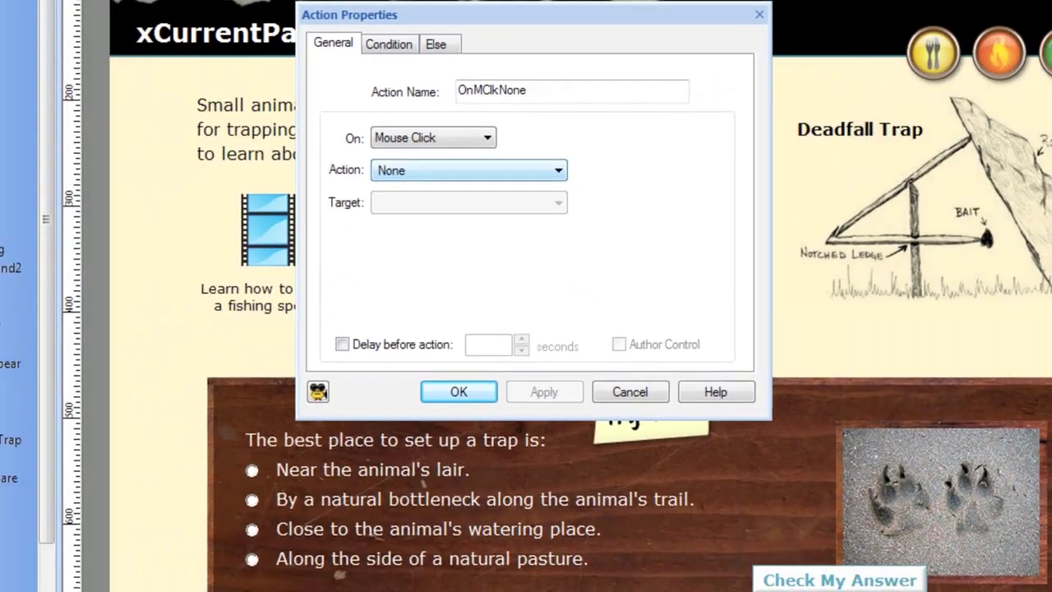
{"action": "key", "text": "alt+Down"}
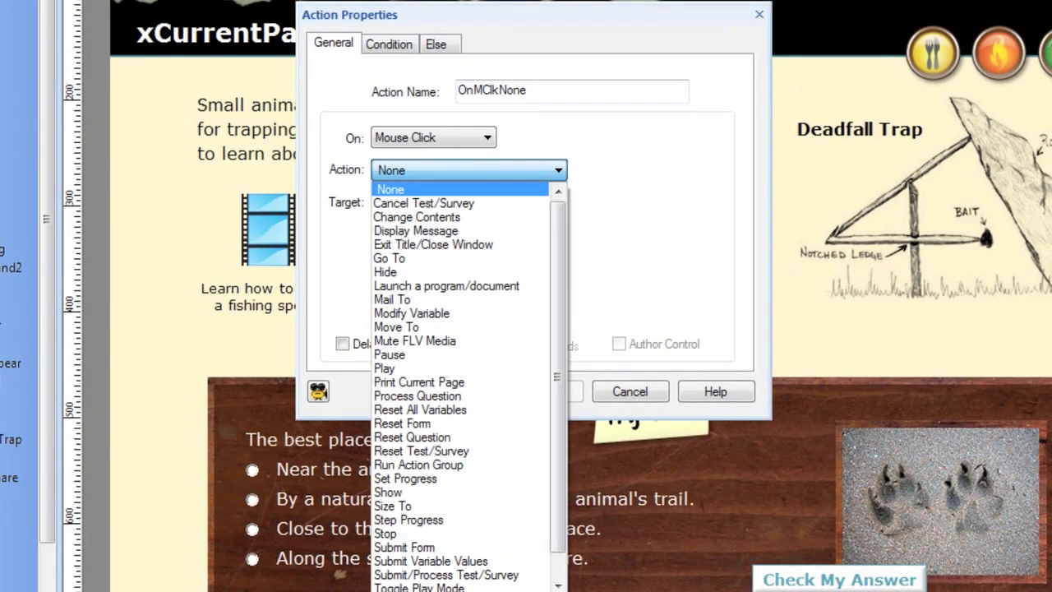
{"action": "key", "text": "Down"}
{"action": "key", "text": "Down"}
{"action": "key", "text": "Down"}
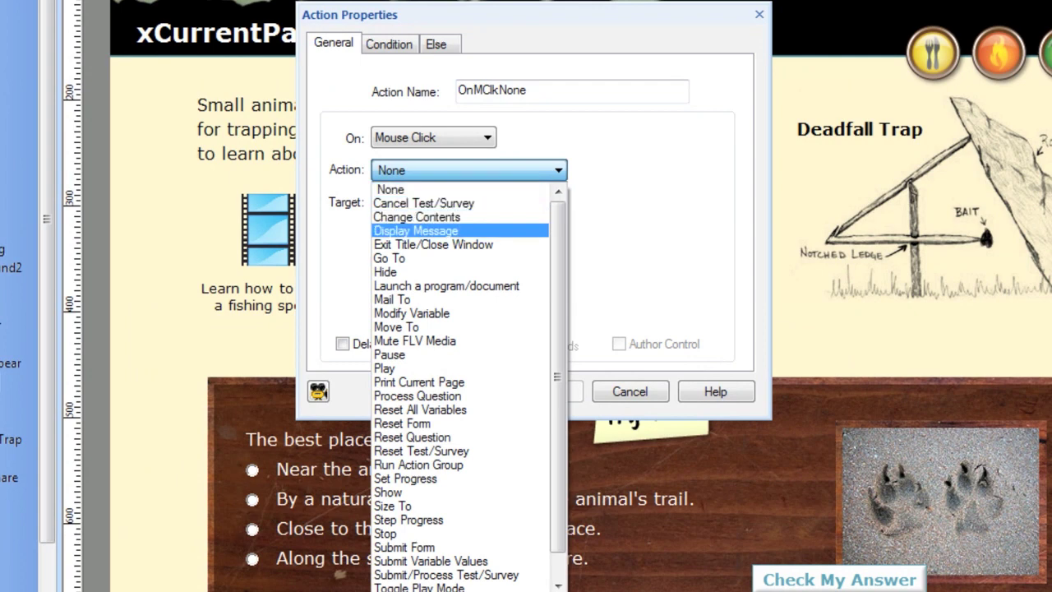
{"action": "key", "text": "Return"}
{"action": "key", "text": "Tab"}
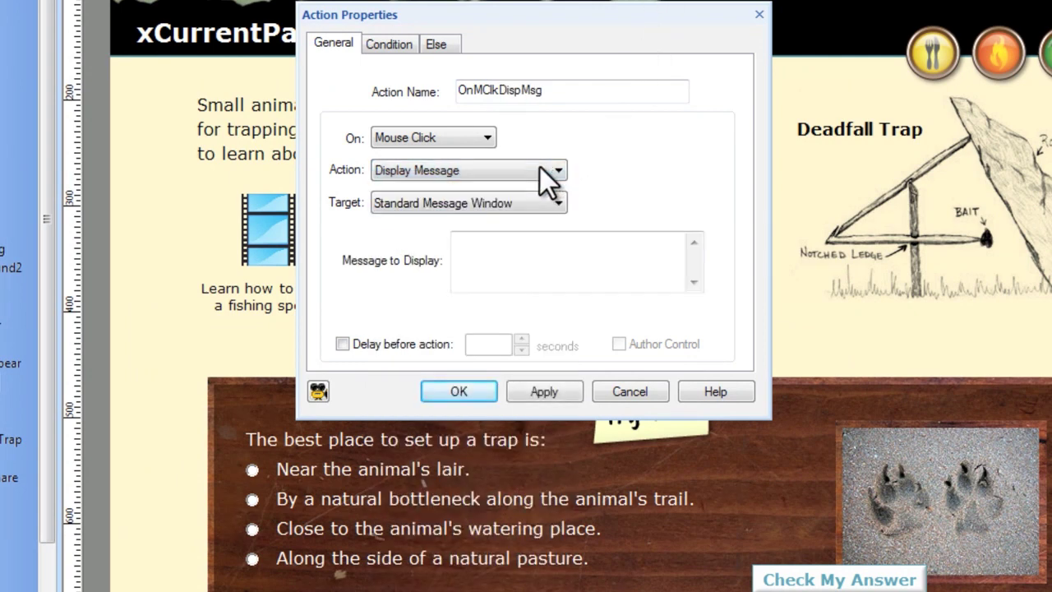
Step: Target the Custom Message Window and choose the window from the Name list
{"action": "key", "text": "alt+Down"}
{"action": "key", "text": "Down"}
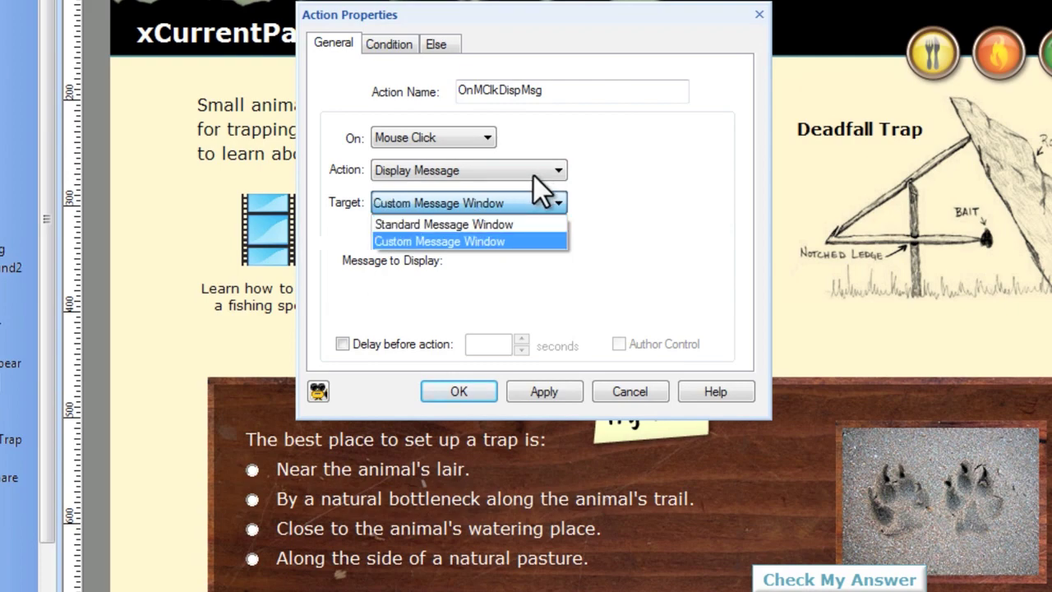
{"action": "key", "text": "Return"}
{"action": "left_click", "coordinate": [507, 234]}
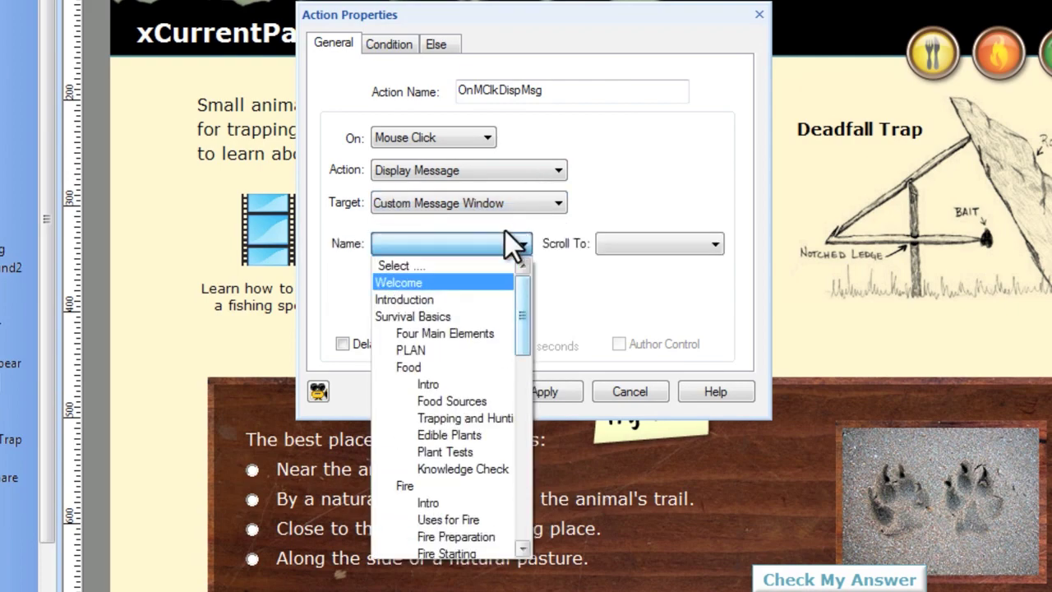
{"action": "scroll", "coordinate": [505, 231], "scroll_direction": "down", "scroll_amount": 2}
{"action": "scroll", "coordinate": [507, 232], "scroll_direction": "down", "scroll_amount": 3}
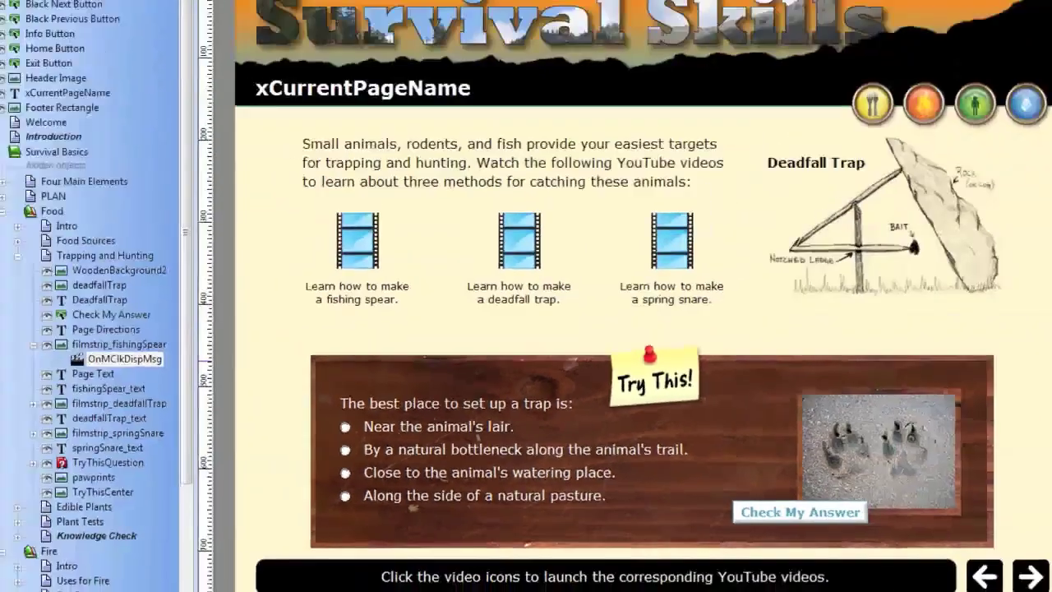
Step: Expand TryThisQuestion in the Title Explorer to list its question text and choices
{"action": "left_click", "coordinate": [141, 470]}
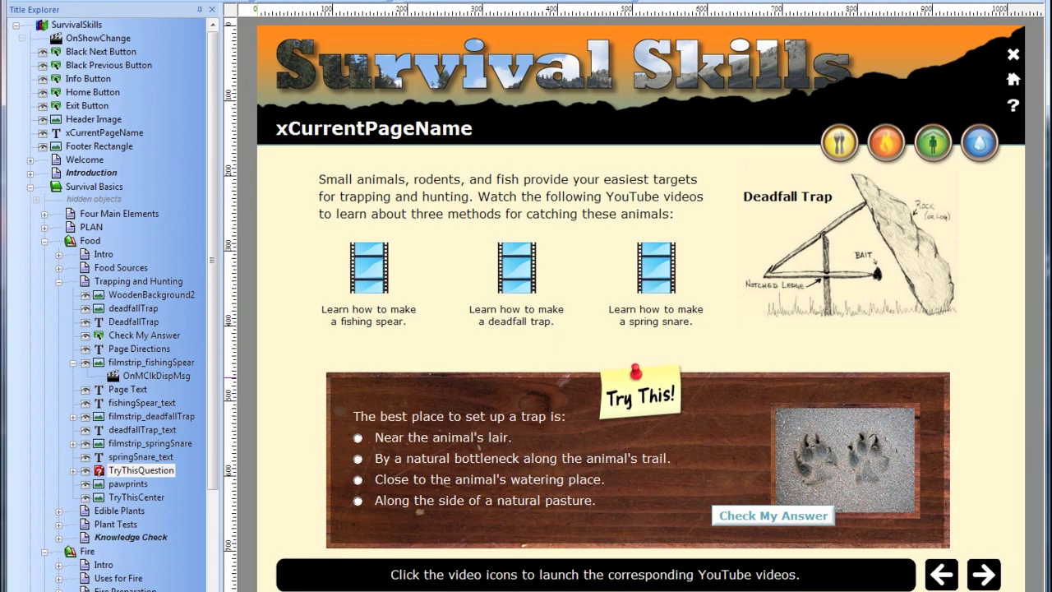
{"action": "key", "text": "Right"}
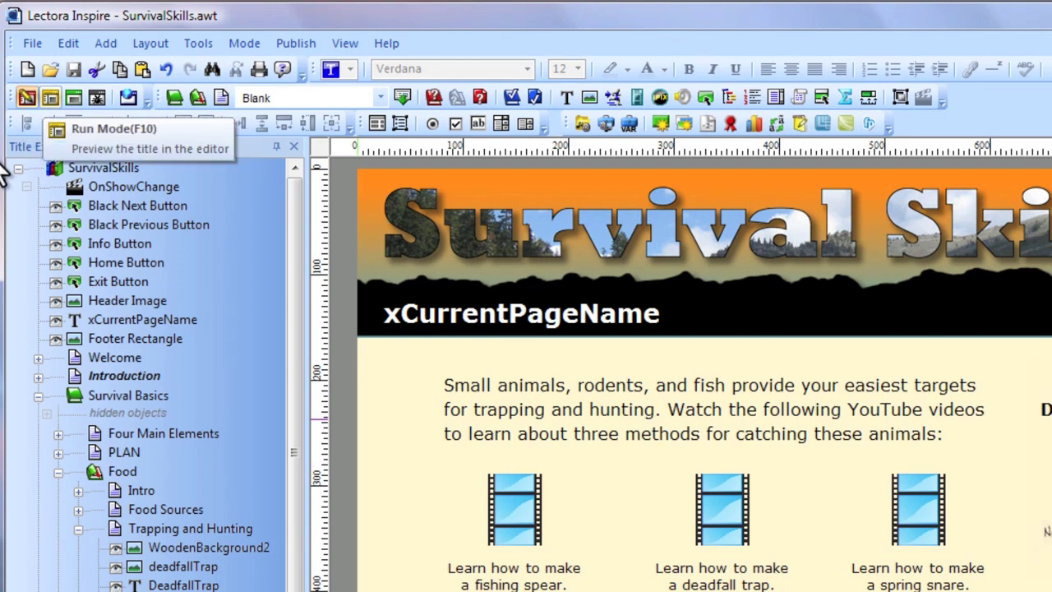
Step: Preview the title full-screen and check that the bottleneck answer shows Correct!
{"action": "left_click", "coordinate": [24, 98]}
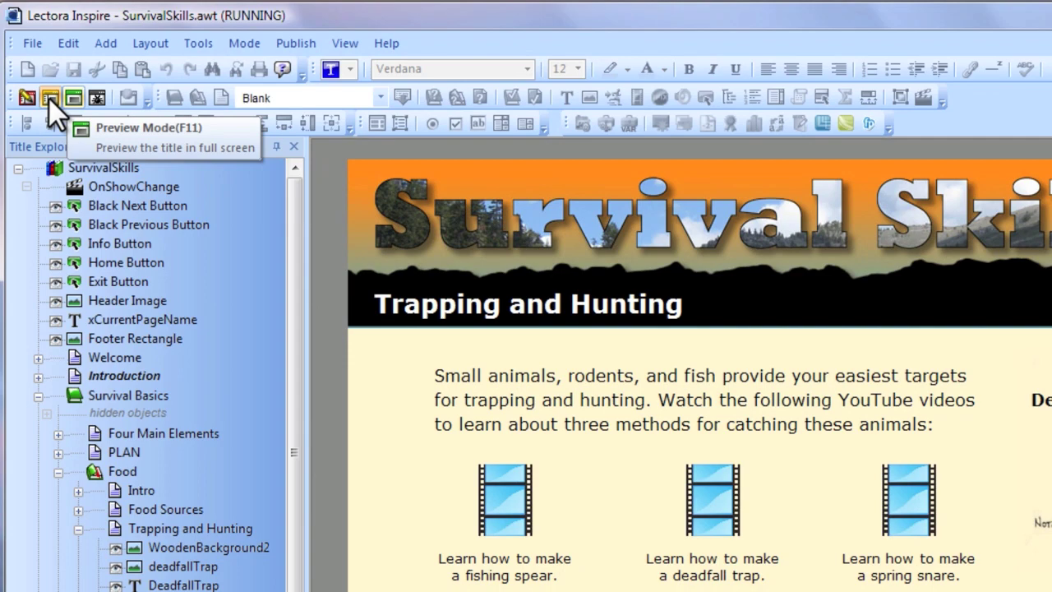
{"action": "left_click", "coordinate": [49, 100]}
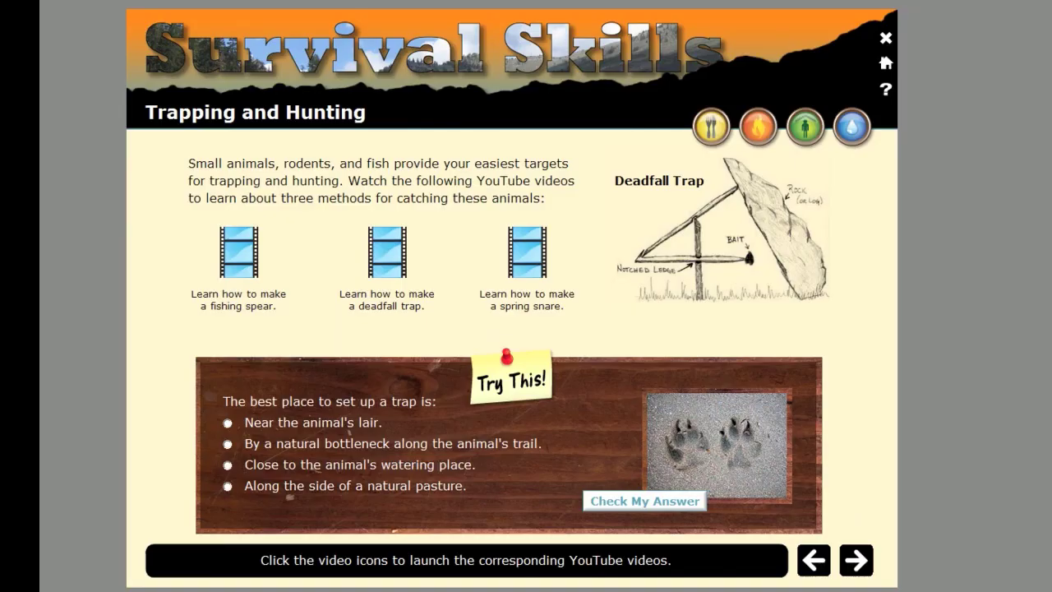
{"action": "left_click", "coordinate": [645, 500]}
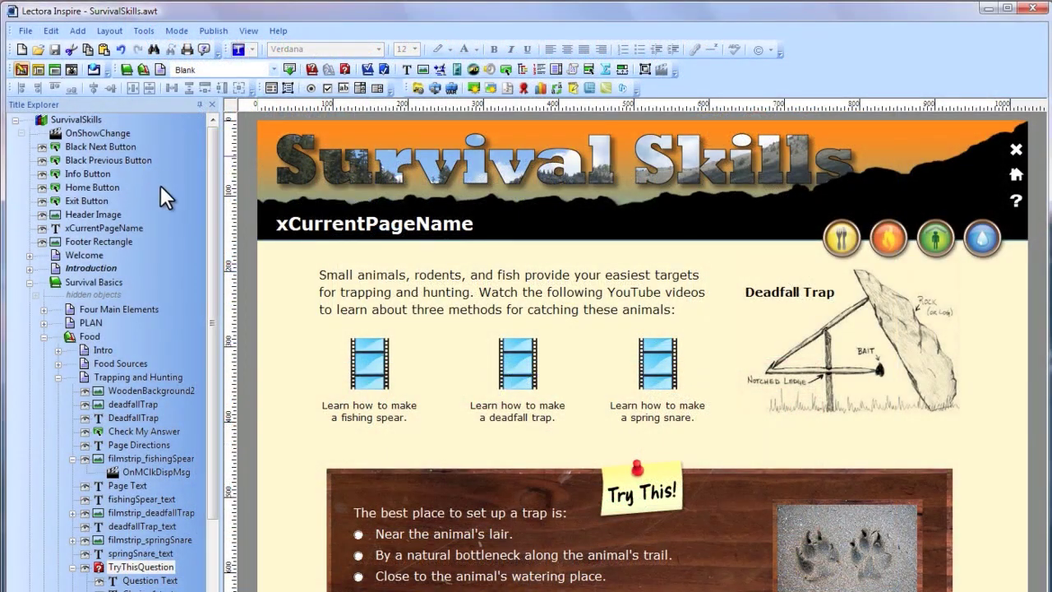
{"action": "key", "text": "alt+p"}
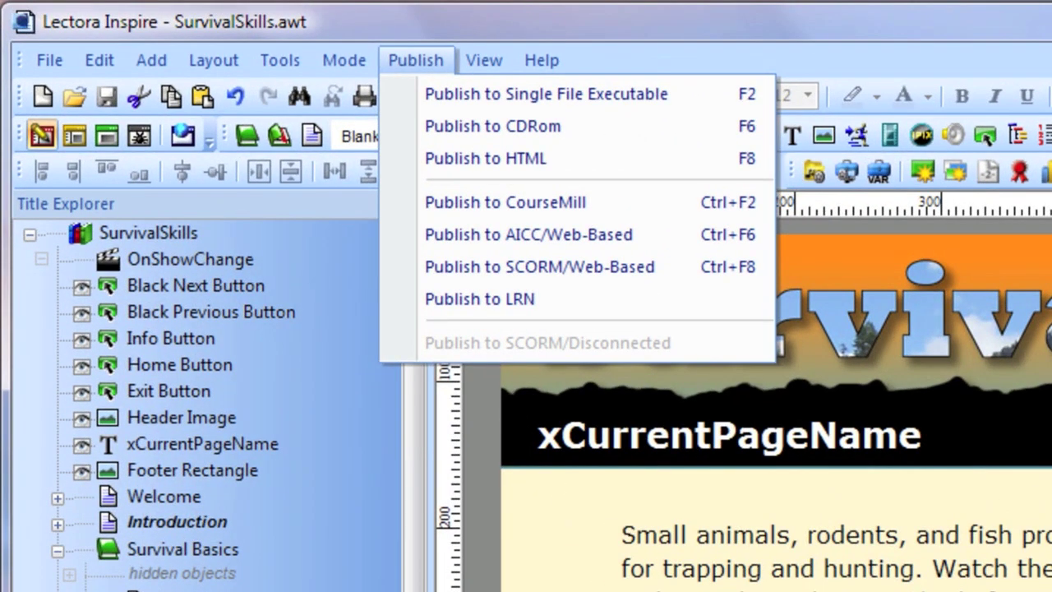
Step: Run Publish to HTML, review the error check log, and continue to the publish location
{"action": "key", "text": "Down"}
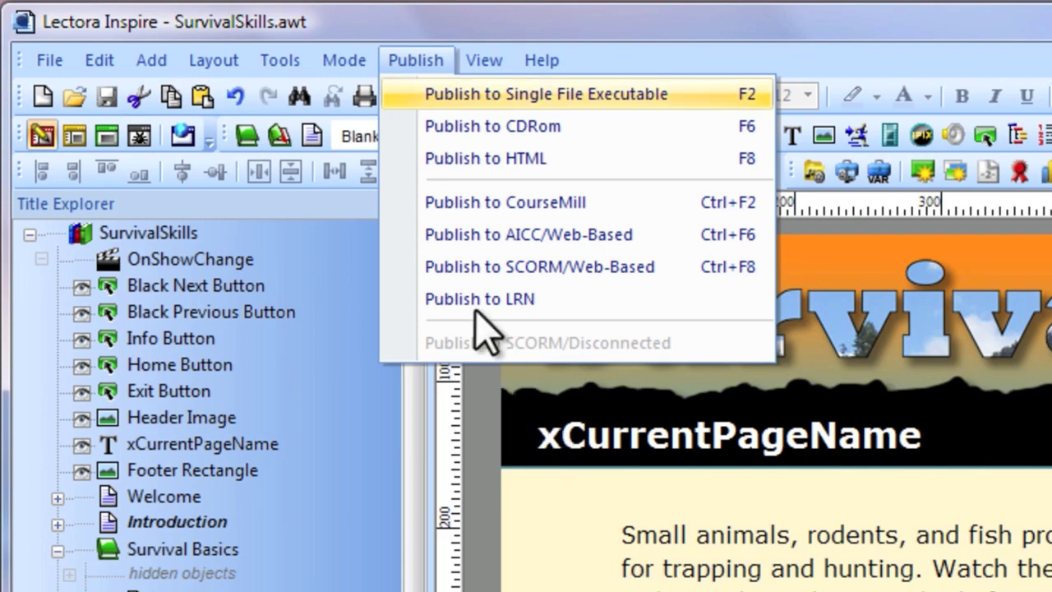
{"action": "key", "text": "Down"}
{"action": "key", "text": "Down"}
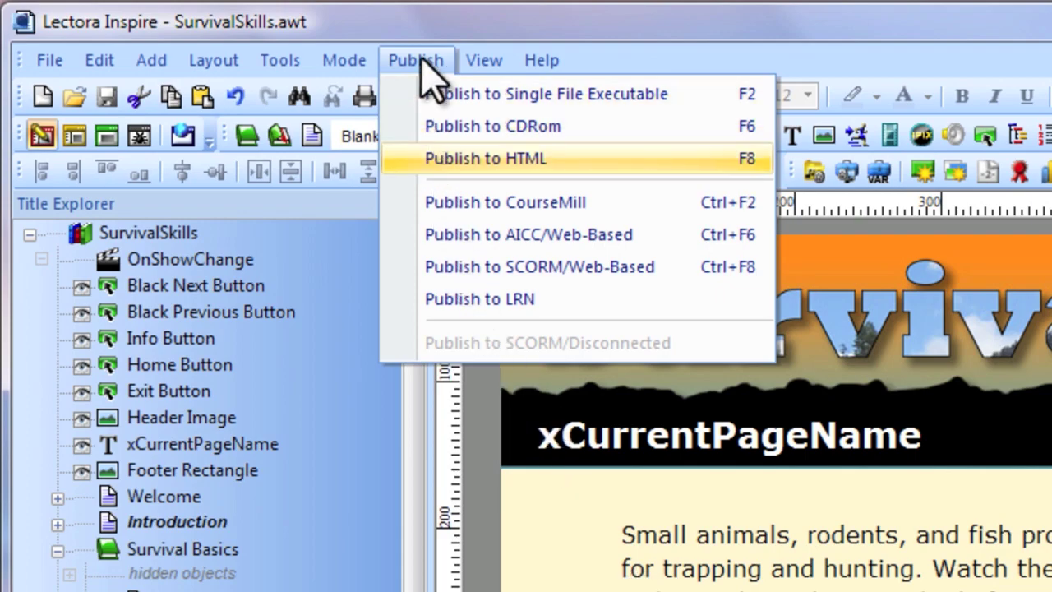
{"action": "key", "text": "Return"}
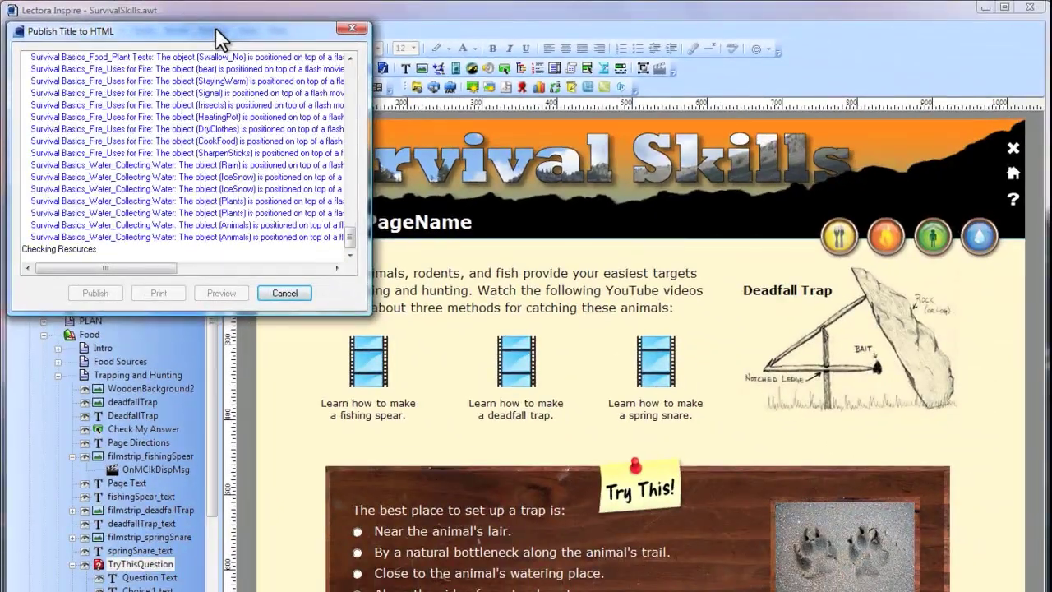
{"action": "left_click_drag", "start_coordinate": [215, 28], "coordinate": [218, 78]}
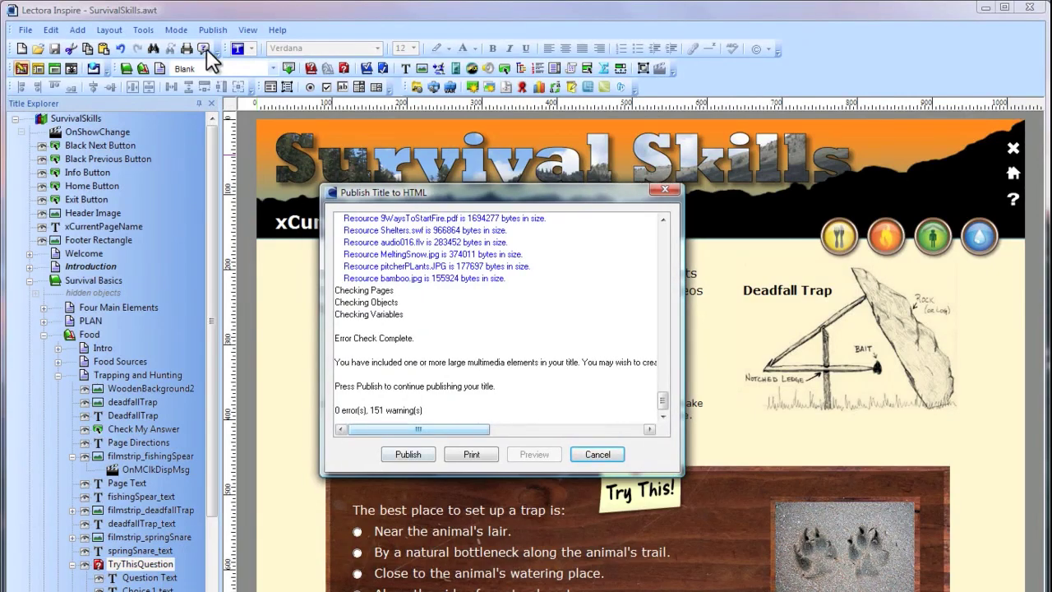
{"action": "key", "text": "alt+p"}
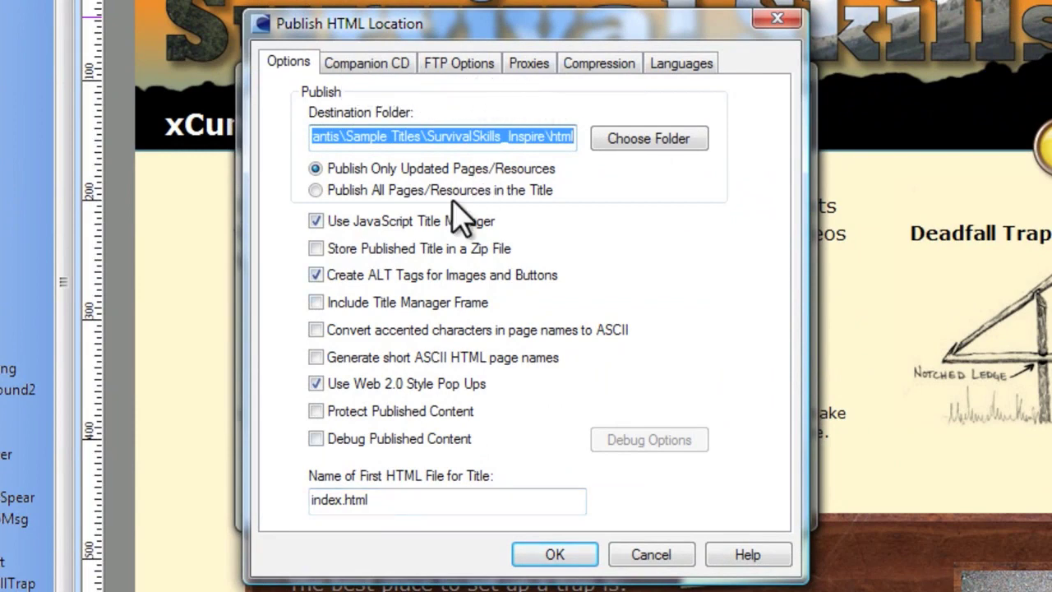
Step: Publish to HTML after reviewing the FTP options, then preview the published course
{"action": "key", "text": "ctrl+Tab"}
{"action": "key", "text": "ctrl+Tab"}
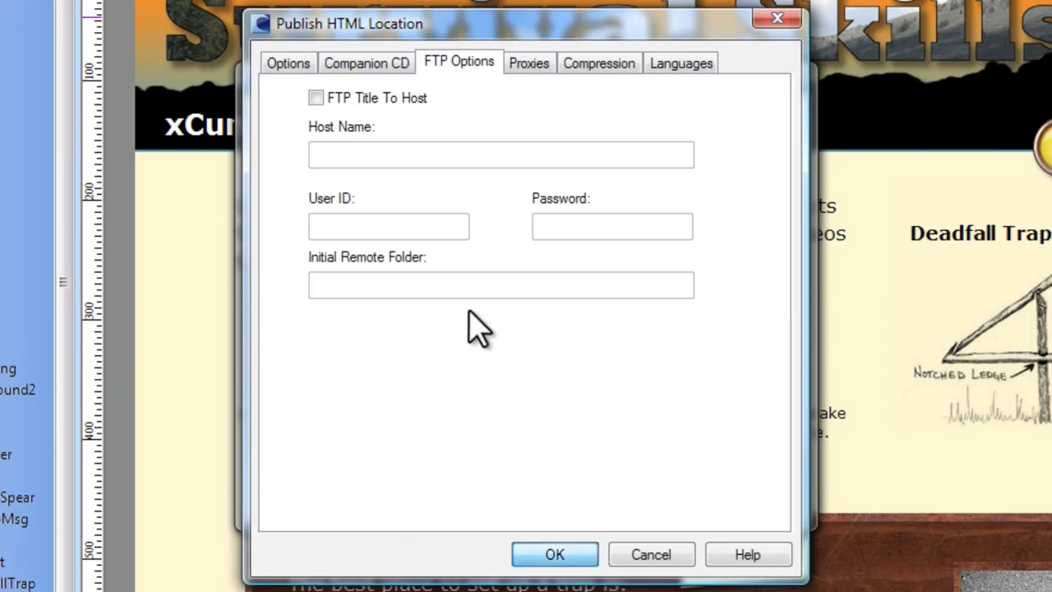
{"action": "key", "text": "Return"}
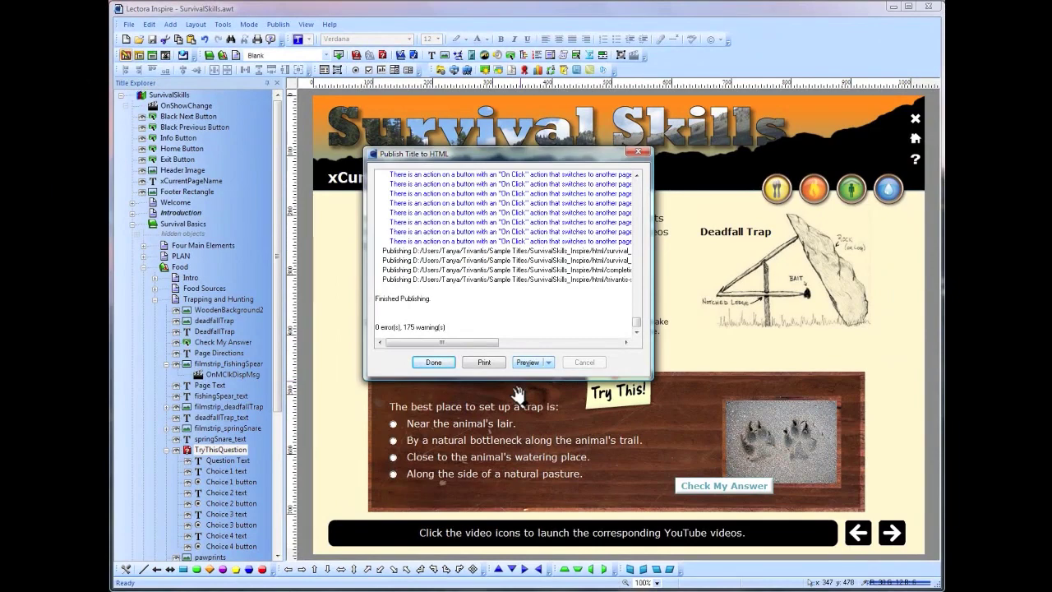
{"action": "left_click", "coordinate": [528, 361]}
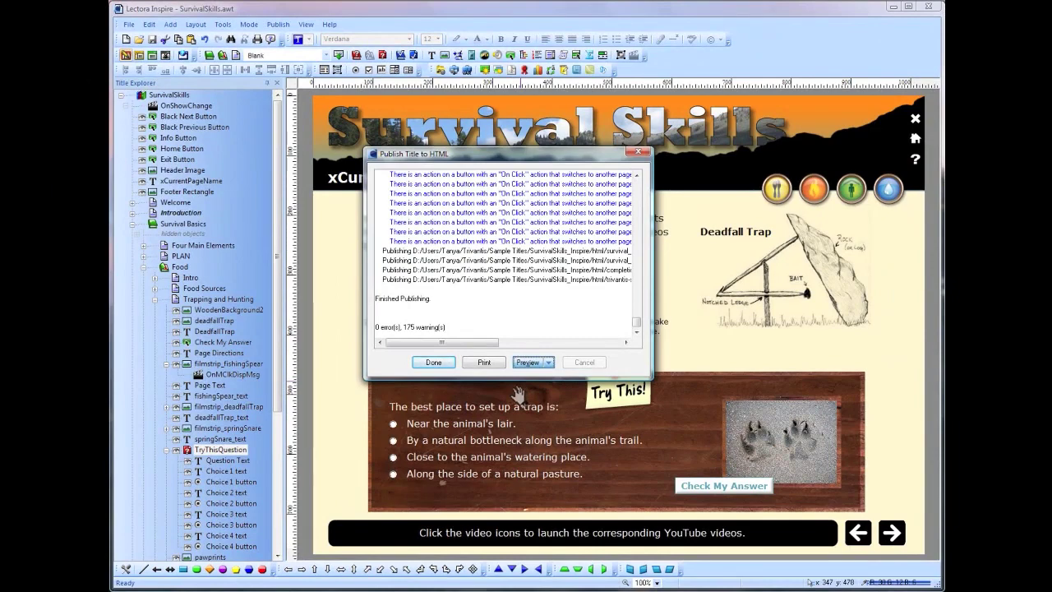